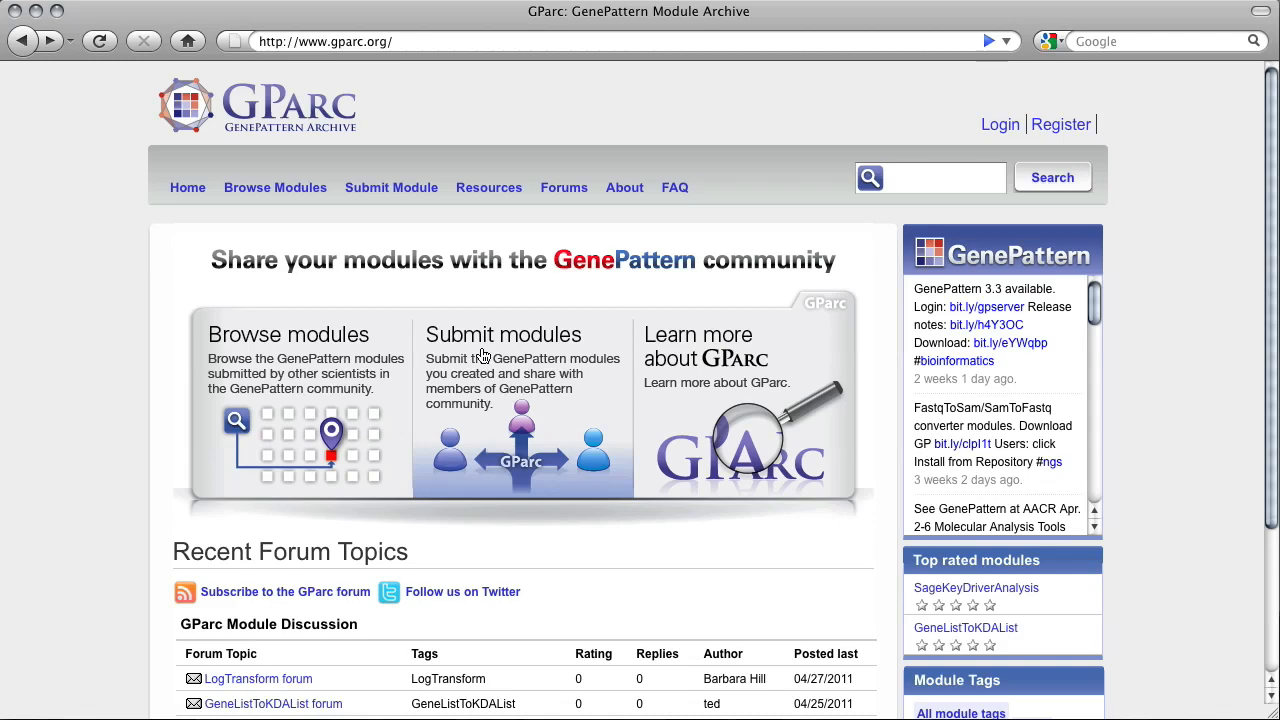
View the resources for module developers and go to the Submit Module page
left_click(476, 194)
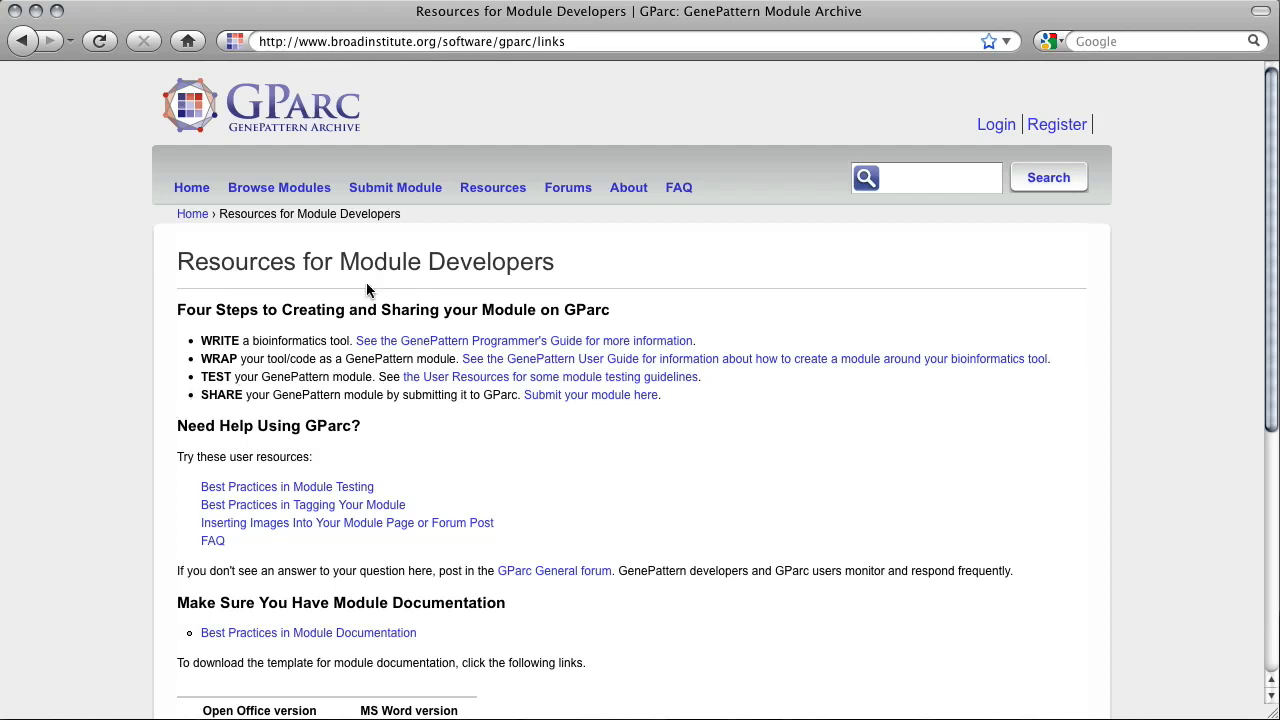
left_click(413, 190)
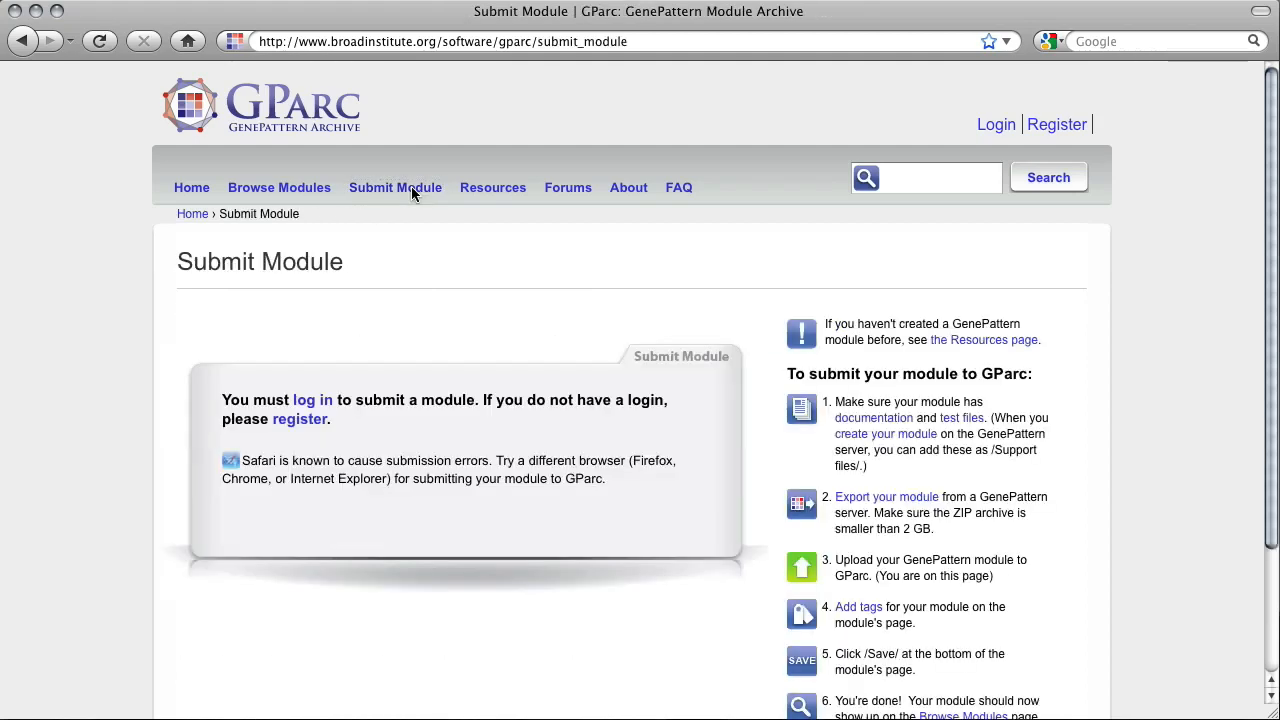
Log in to the GParc account with its username and password
left_click(330, 410)
left_click(298, 362)
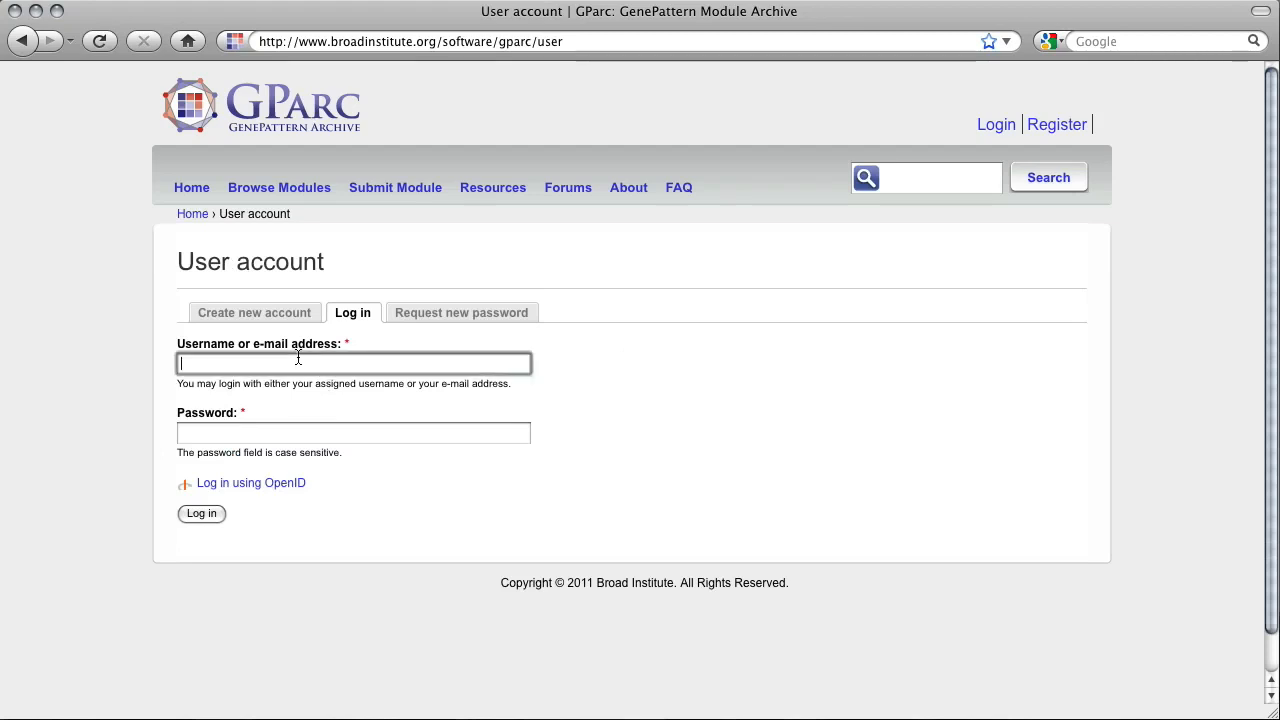
type("GPDemo")
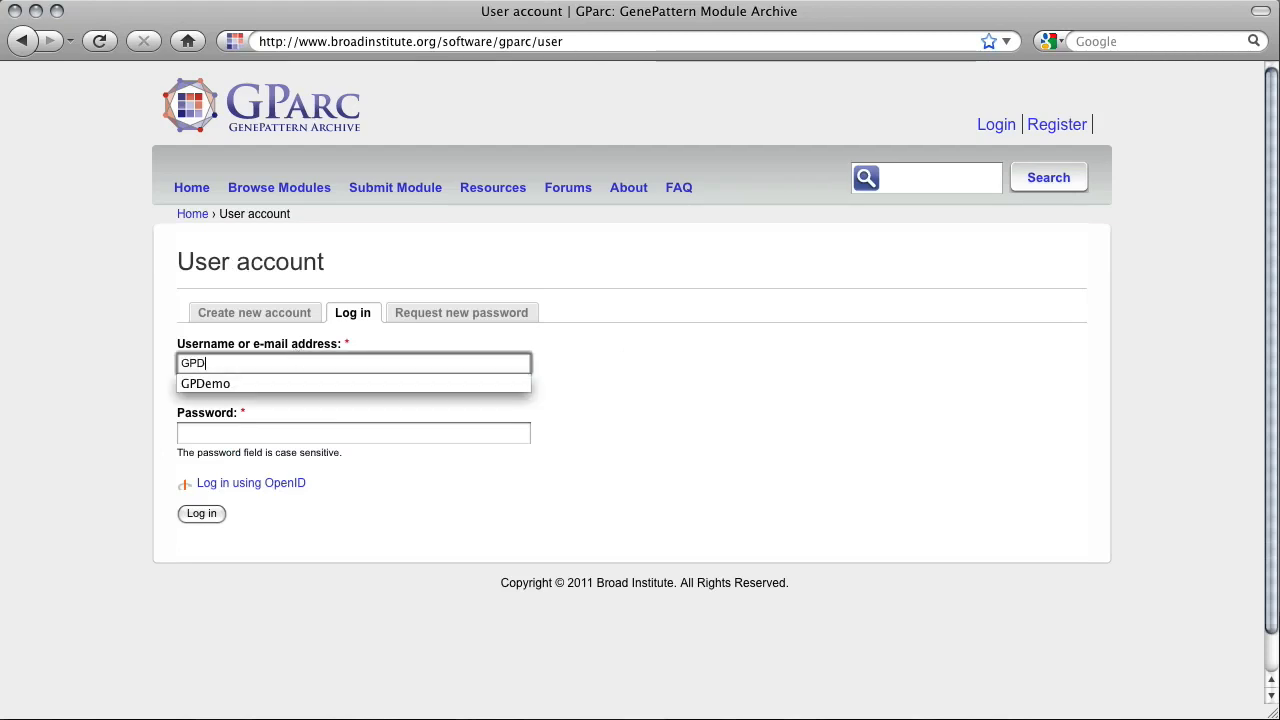
key("Tab")
type("••••")
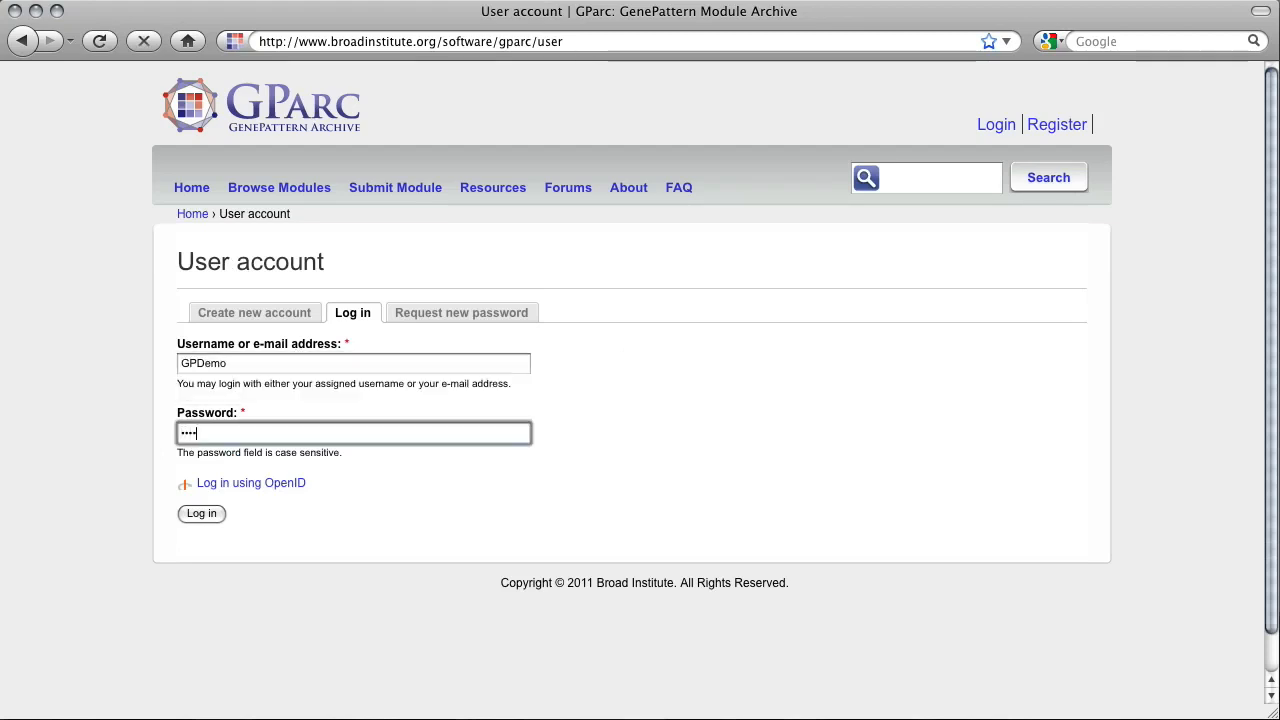
key("Return")
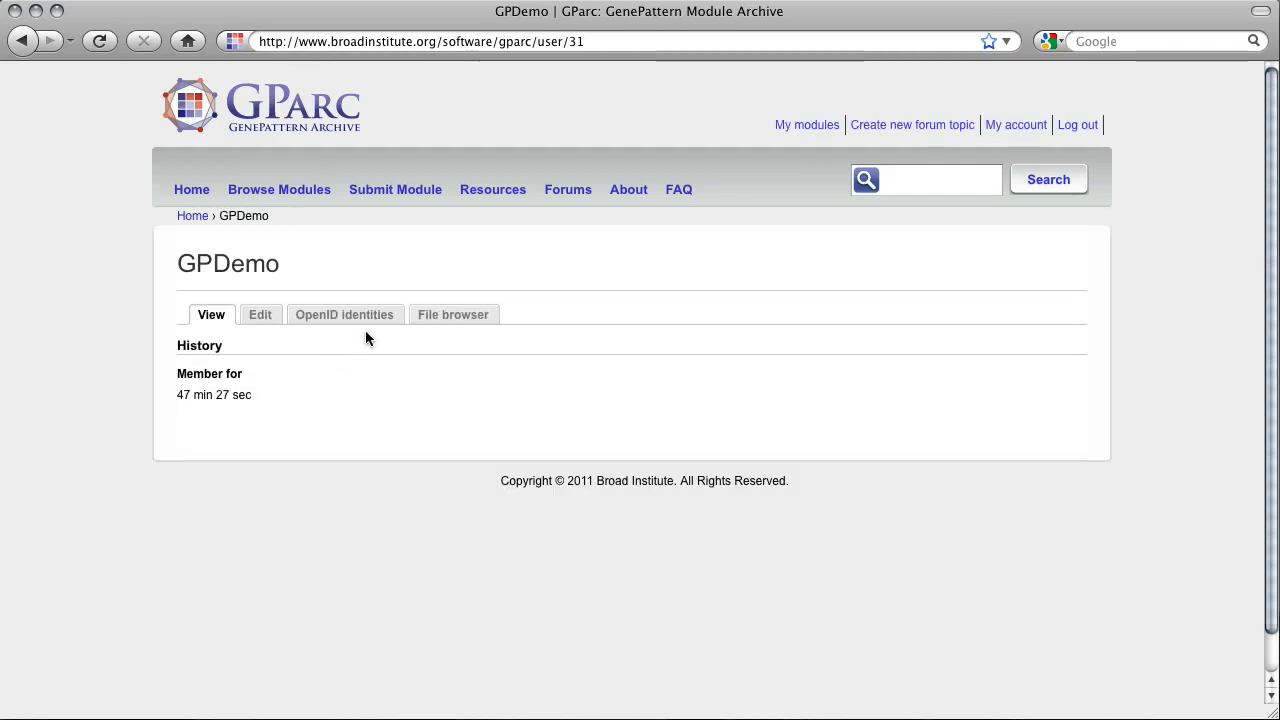
Return to the Submit Module page and review the instructions for submitting a module
left_click(395, 191)
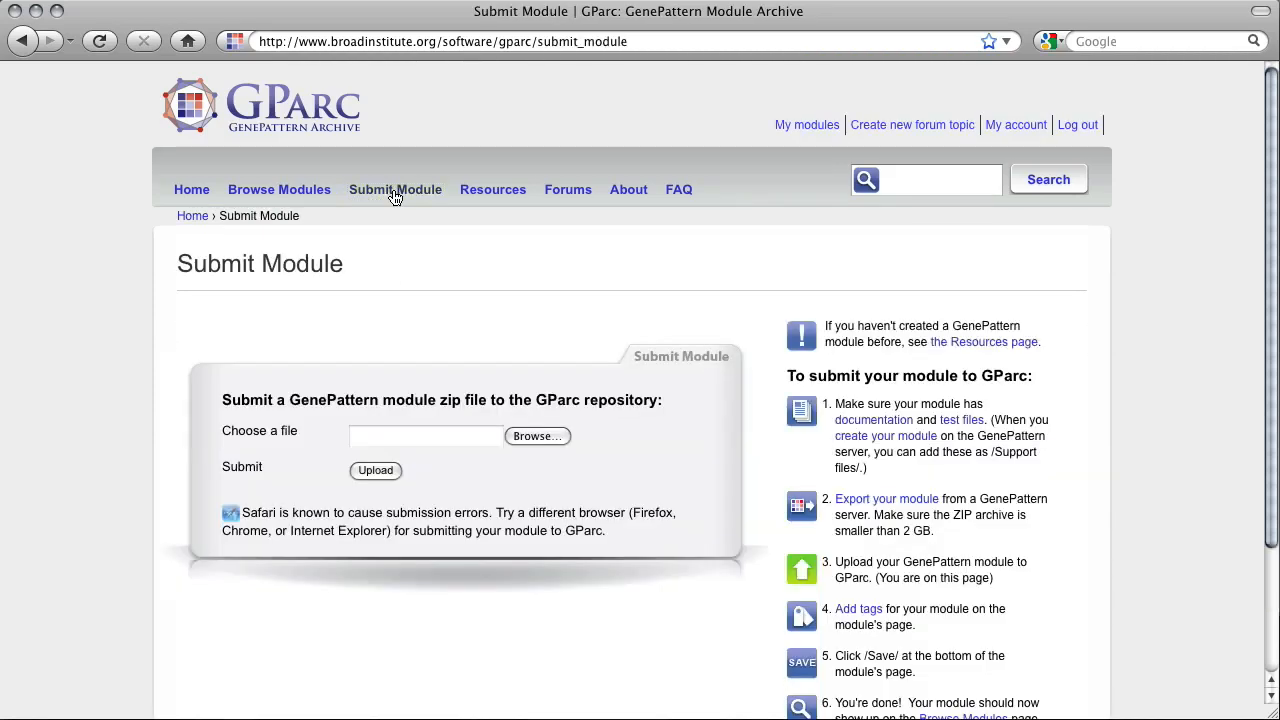
scroll(700, 316, "down", 2)
scroll(708, 318, "down", 3)
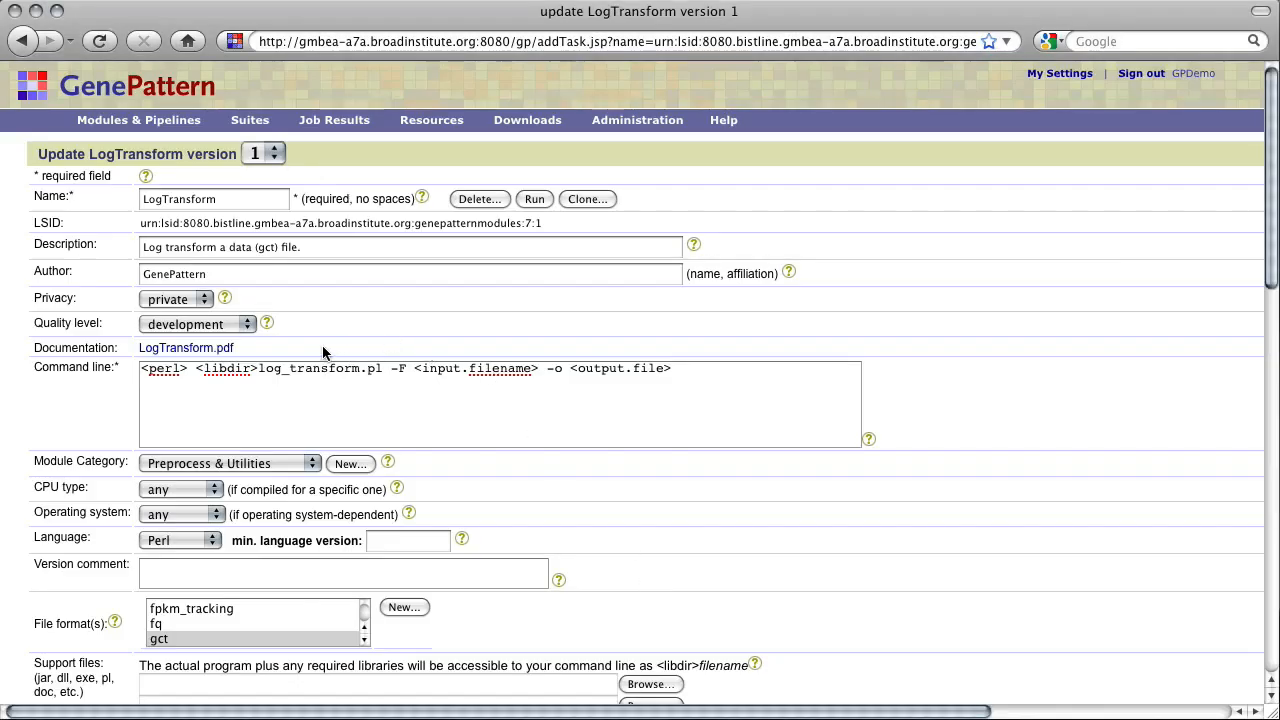
In GenePattern, check the documentation file attached to the LogTransform module
left_click_drag(322, 345, 126, 349)
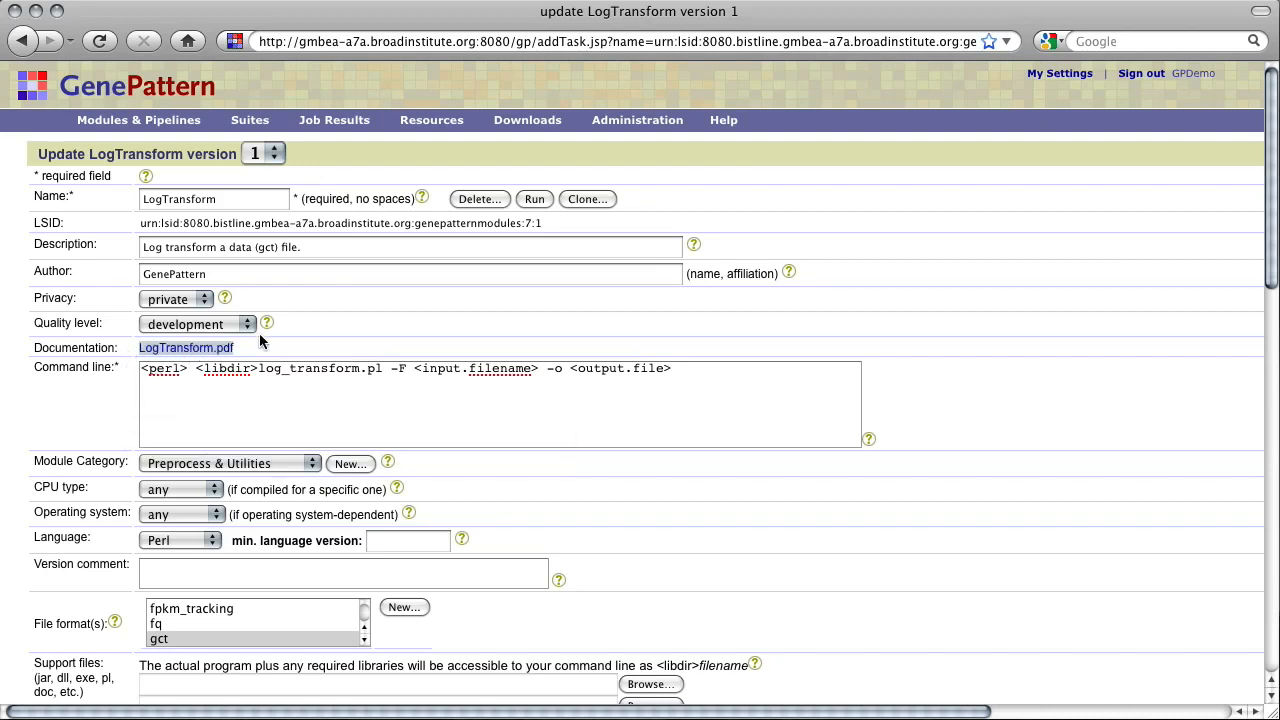
left_click(342, 338)
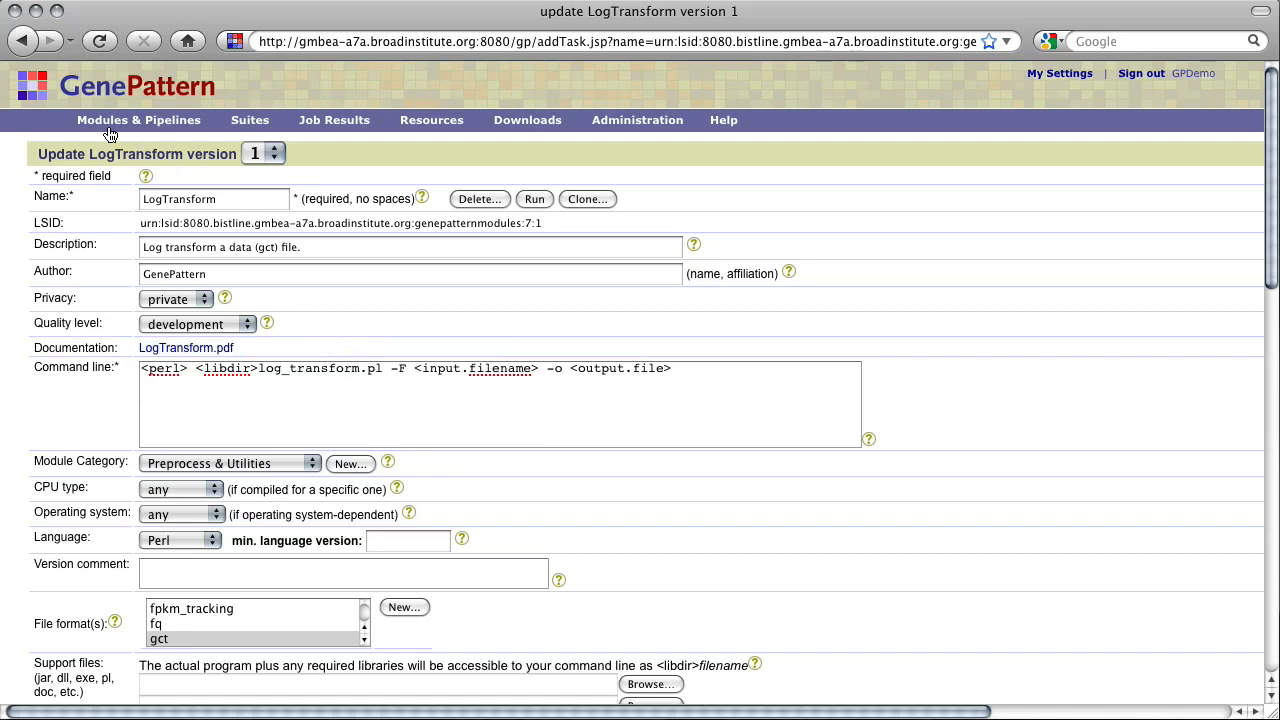
Export the LogTransform module from its run page and save LogTransform.zip to disk
left_click(20, 42)
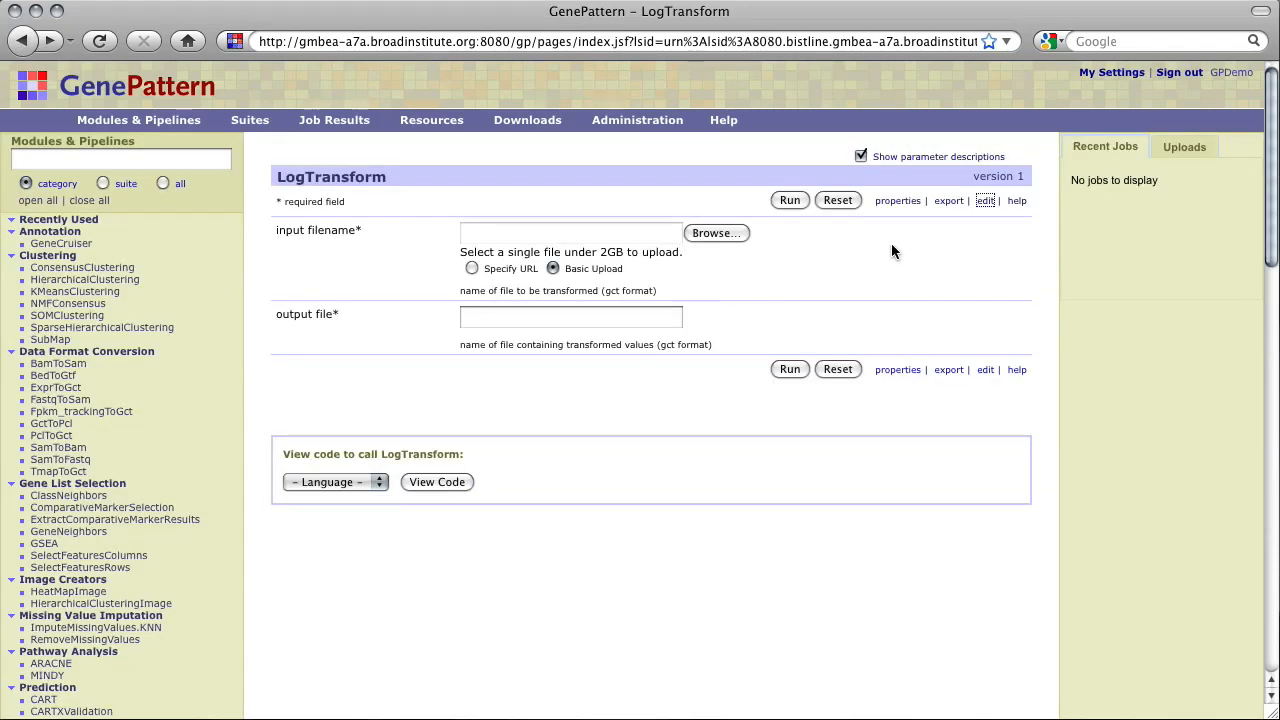
left_click(955, 203)
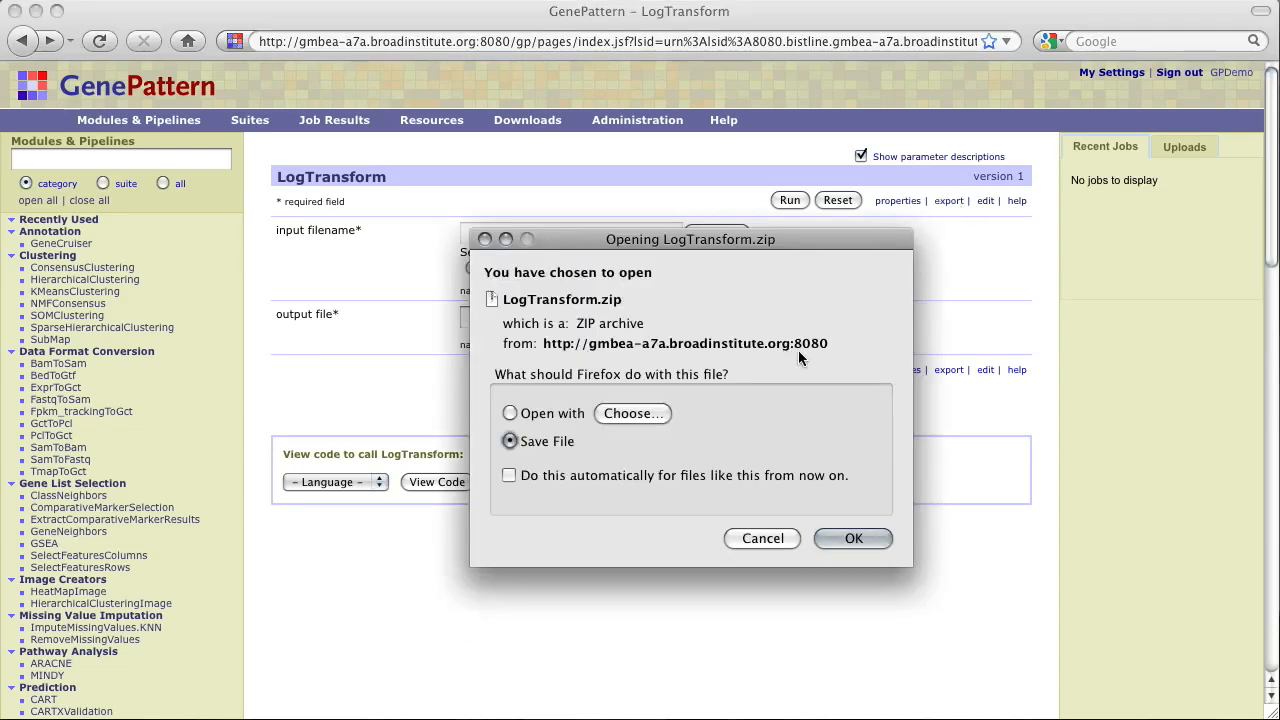
left_click(846, 538)
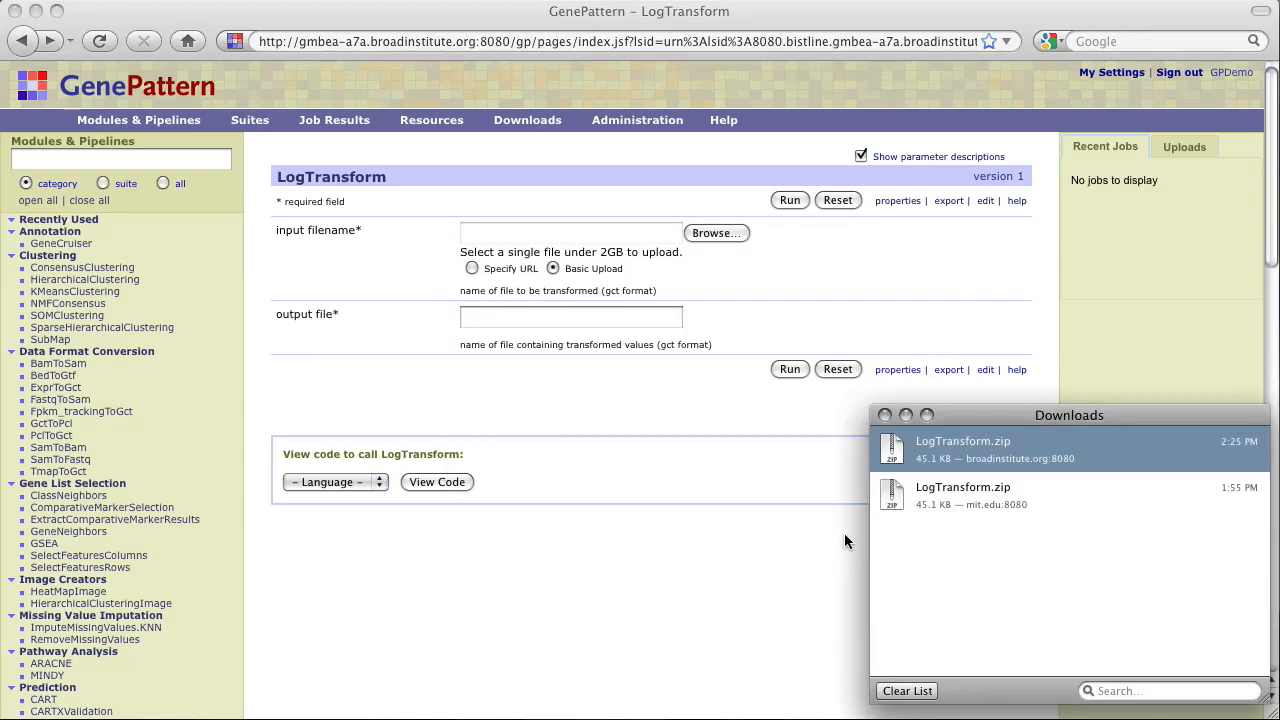
left_click(886, 415)
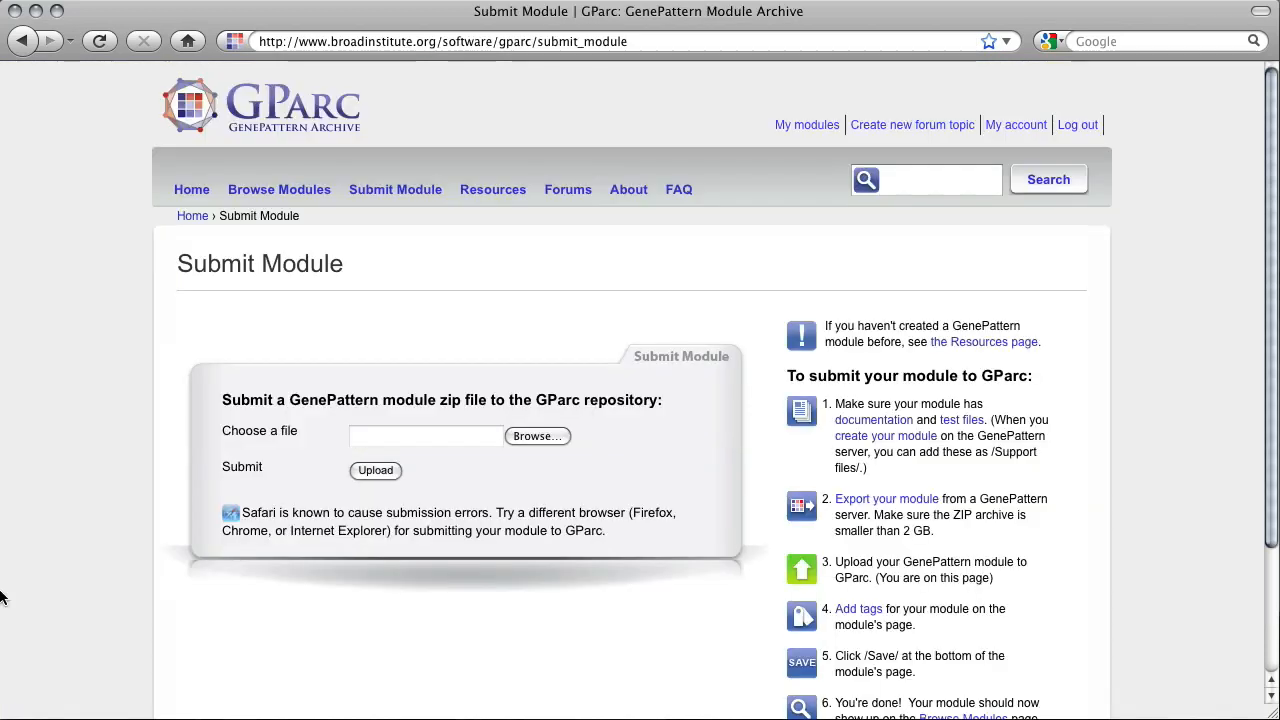
On GParc's Submit Module page, choose LogTransform.zip from the Downloads folder and upload it
left_click(541, 436)
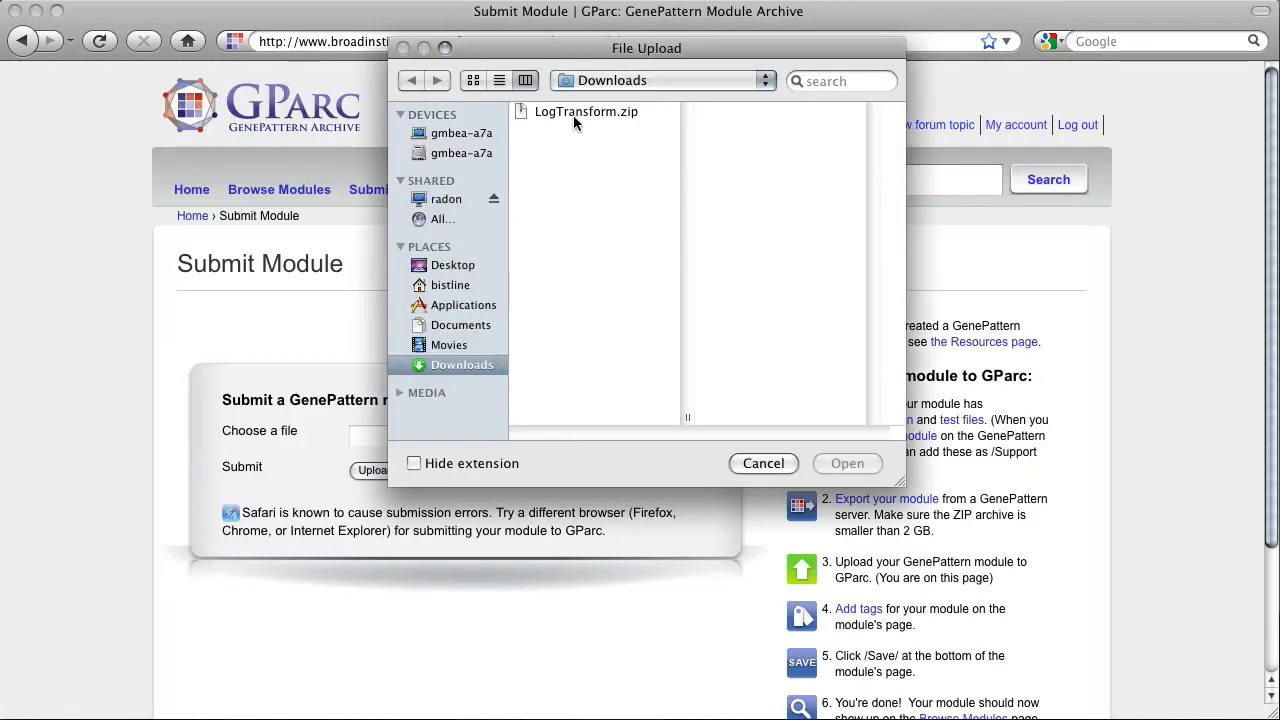
left_click(575, 112)
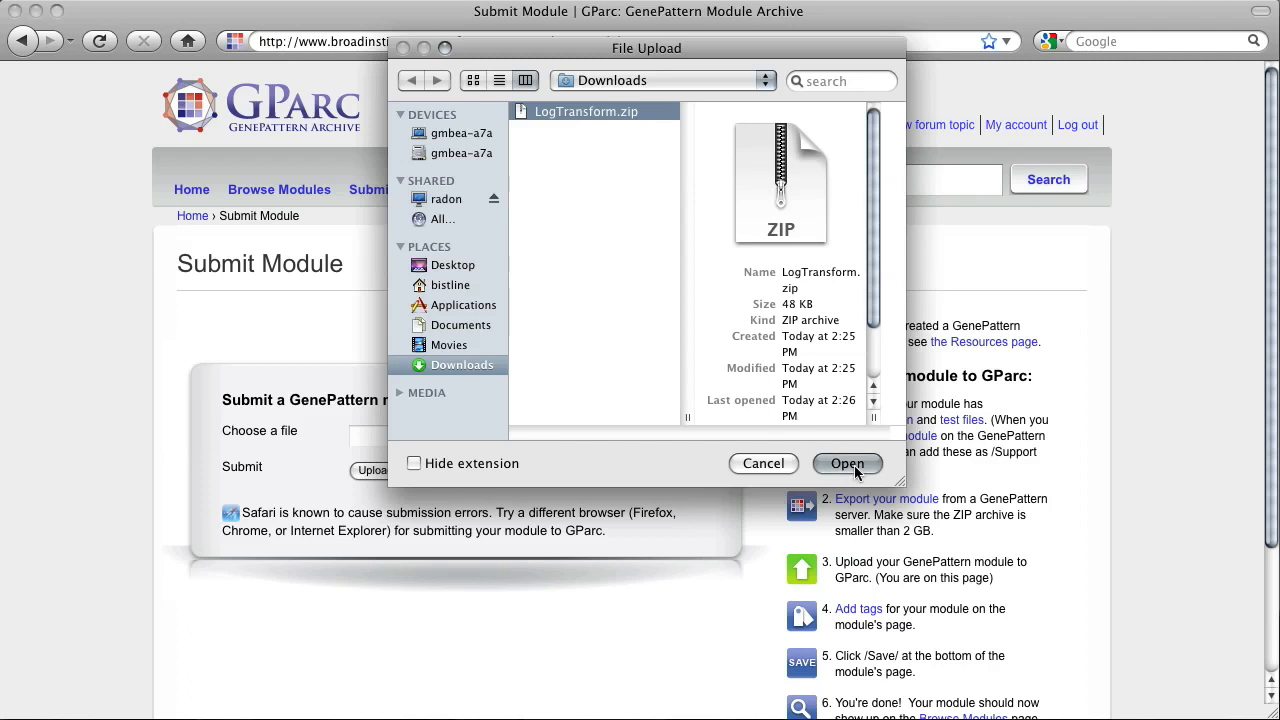
left_click(847, 464)
left_click(394, 475)
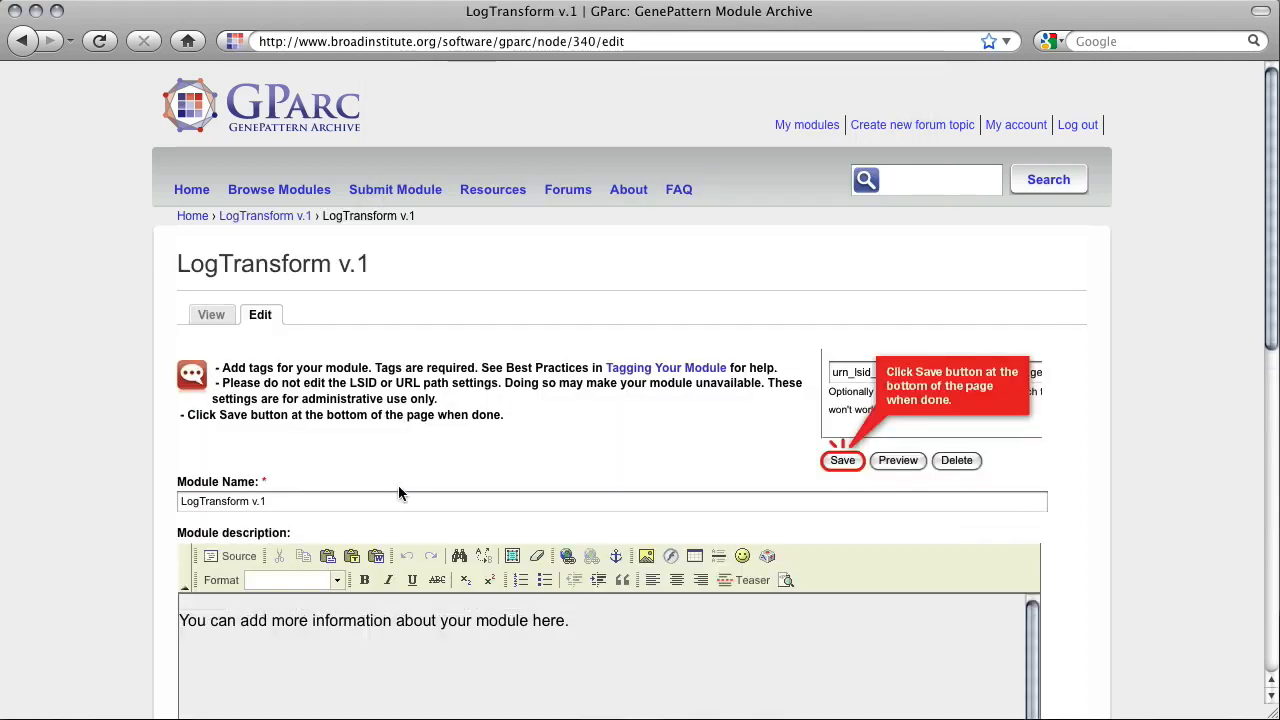
Replace the module description with "Log transform a data (gct) file." and add the suggested module tag Log Transformation
triple_click(375, 622)
type("Log transform a data (gct) file.")
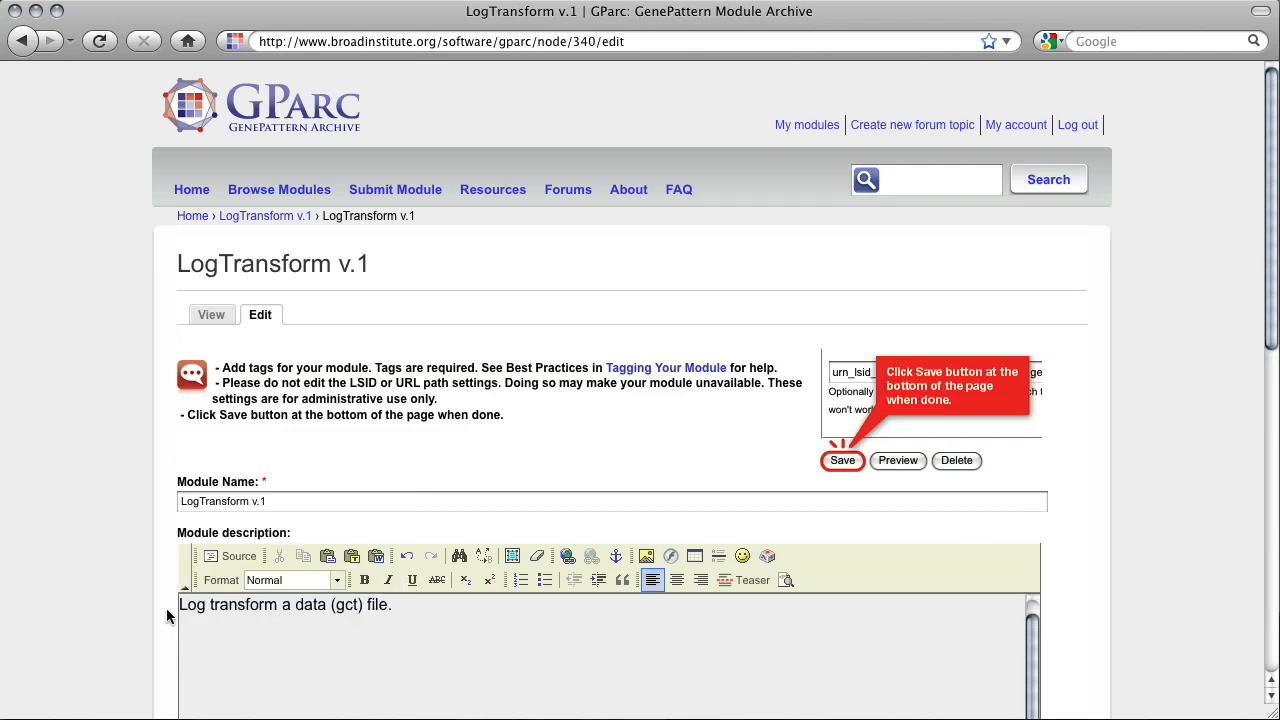
scroll(166, 608, "down", 5)
scroll(166, 616, "down", 3)
left_click(196, 617)
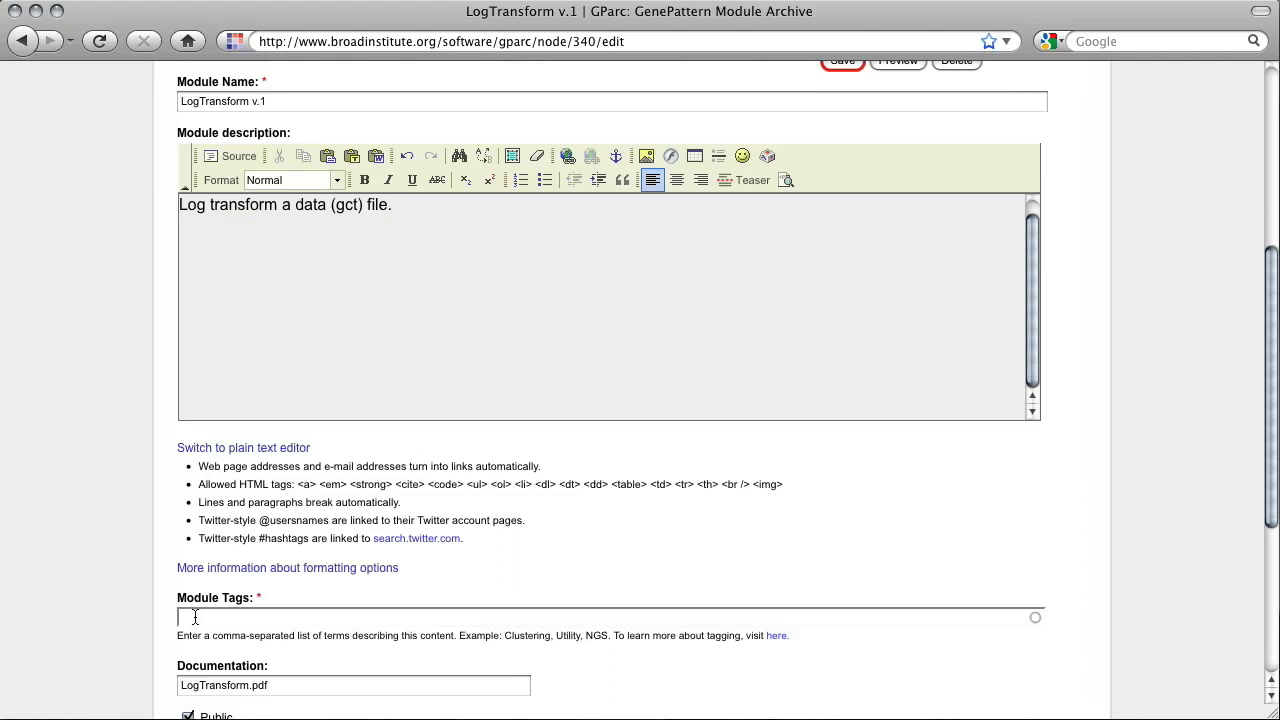
type("l")
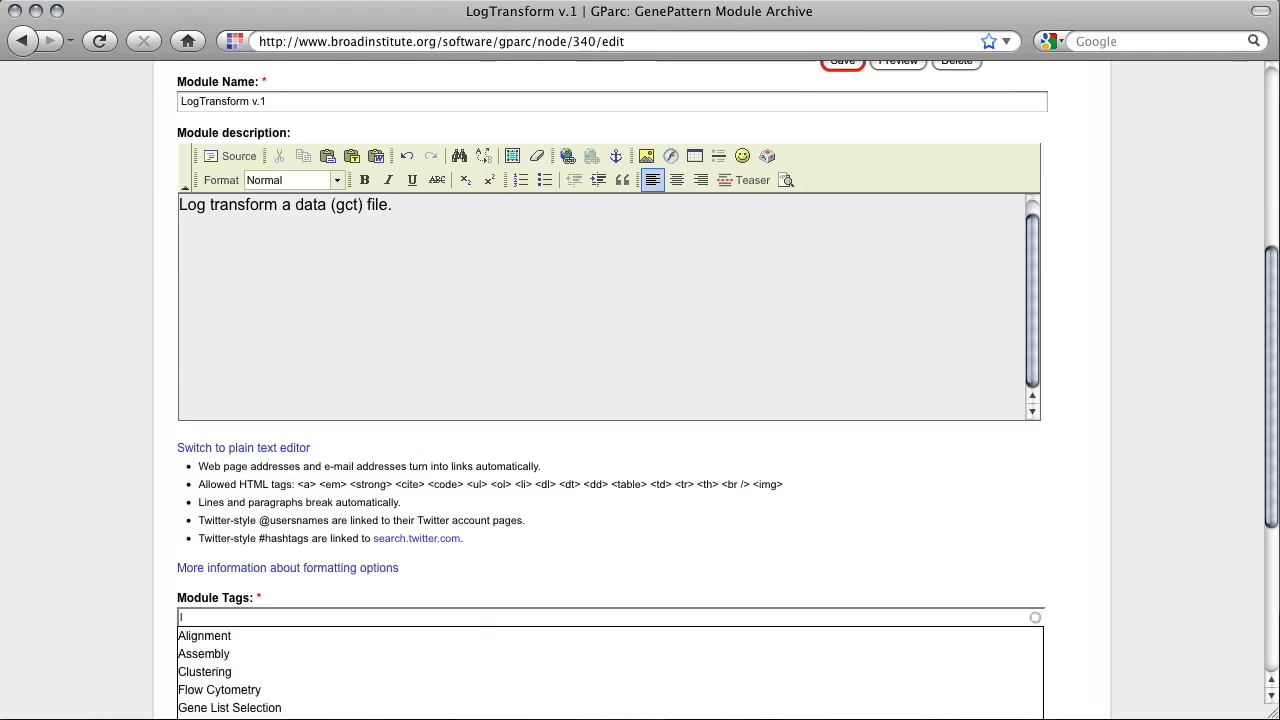
type("og")
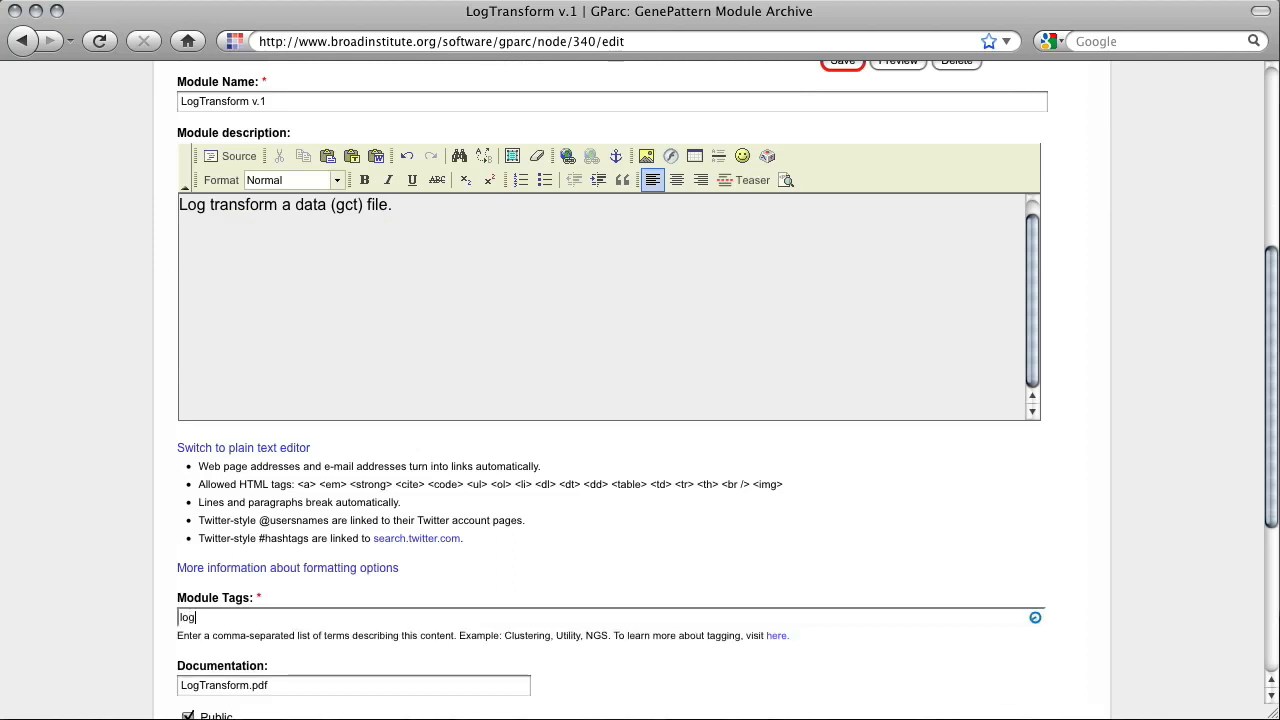
key("Down")
key("Return")
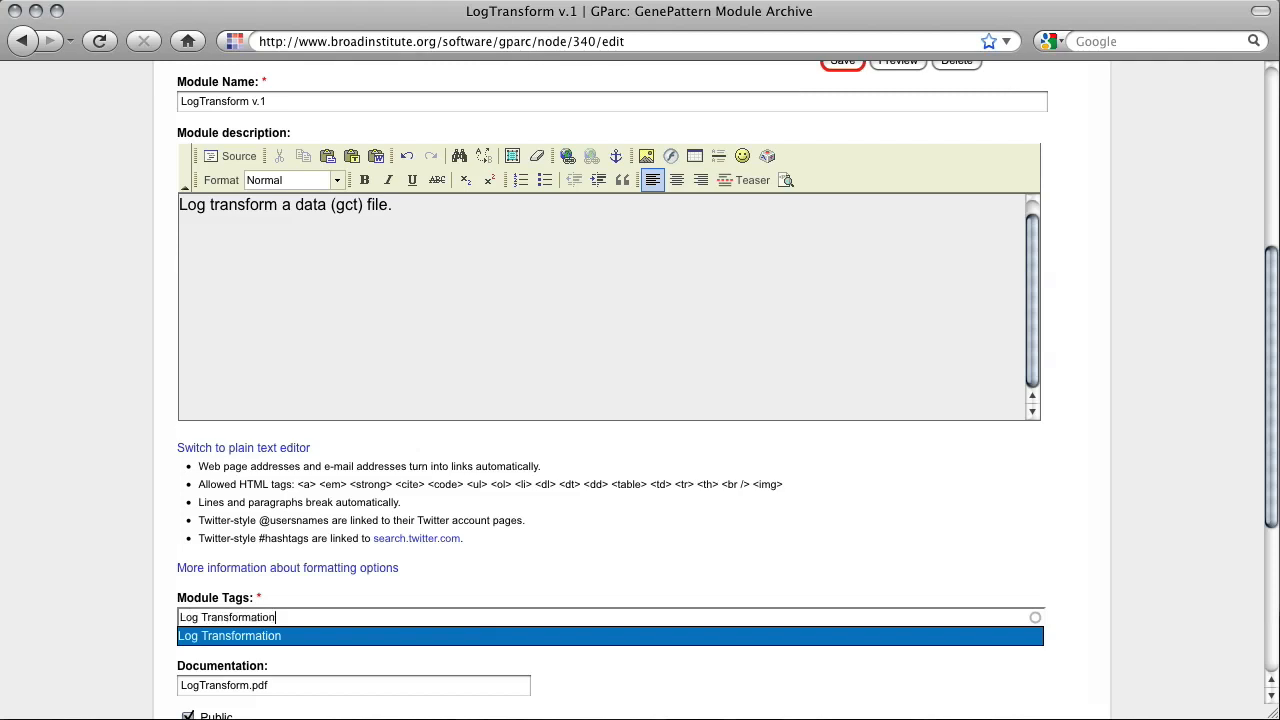
Preview the LogTransform v.1 module page and review its details, description and settings
scroll(537, 677, "down", 5)
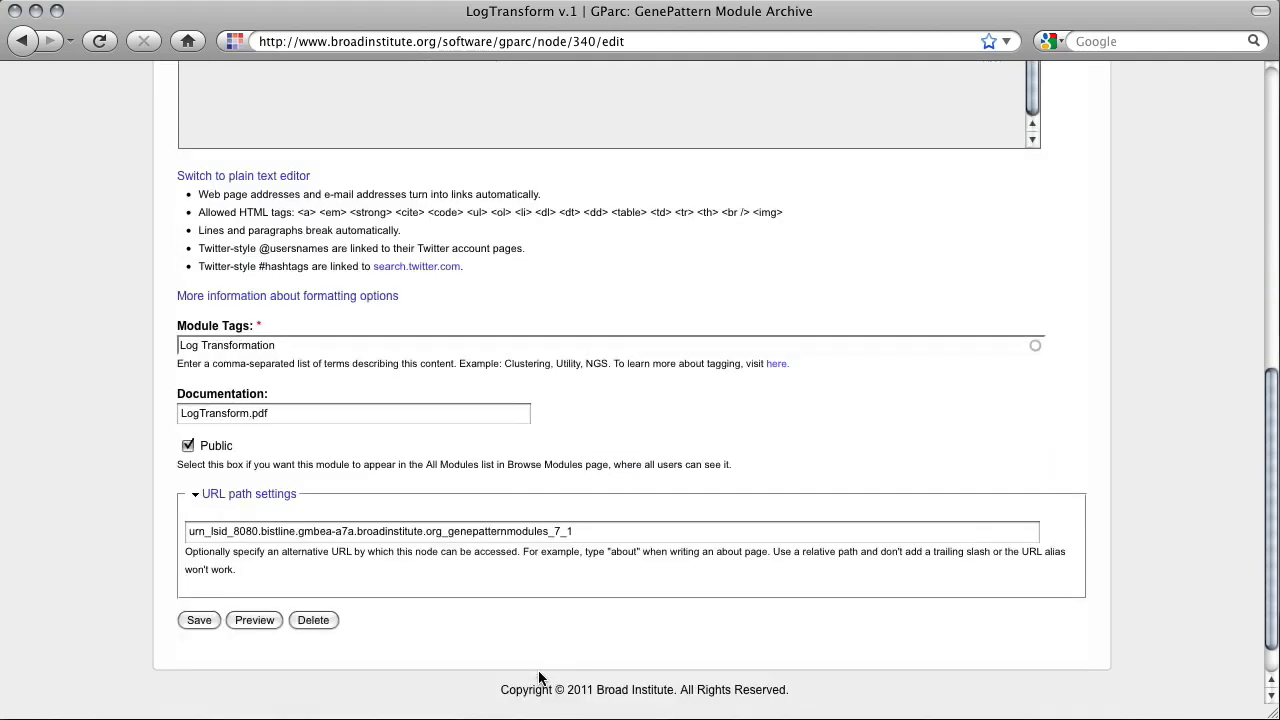
left_click(265, 573)
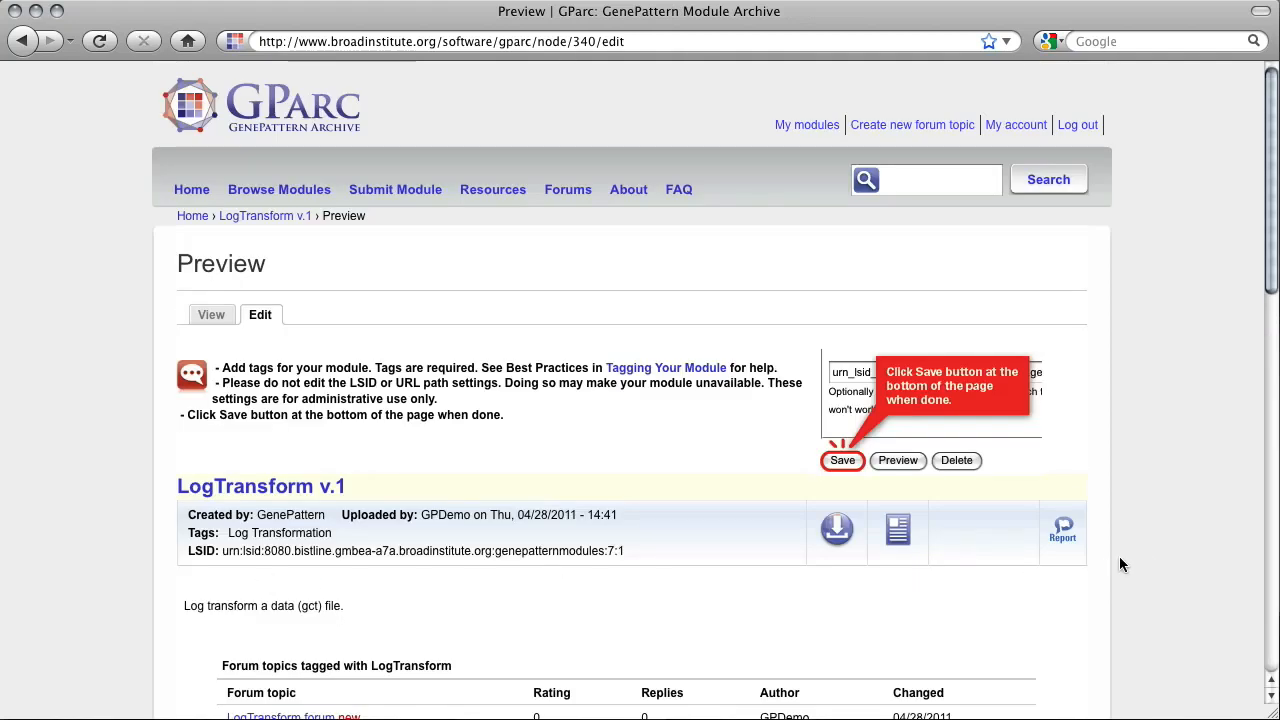
scroll(1120, 565, "down", 6)
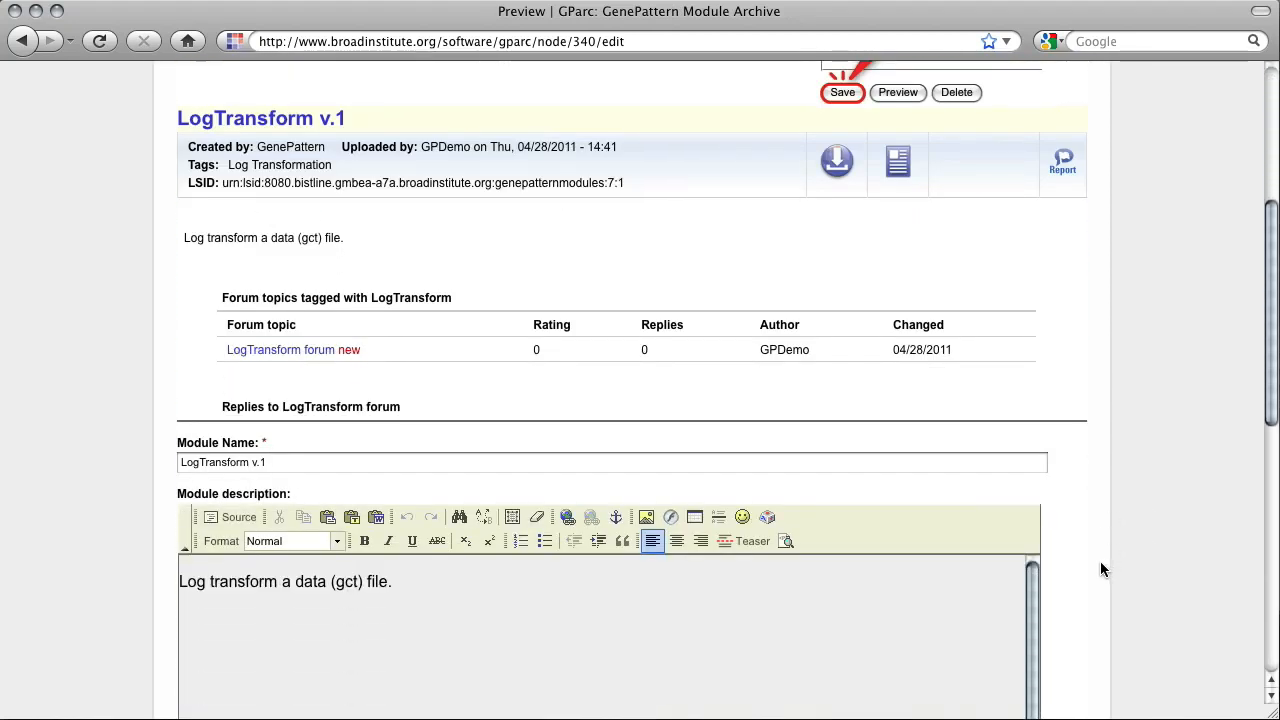
scroll(1100, 567, "down", 5)
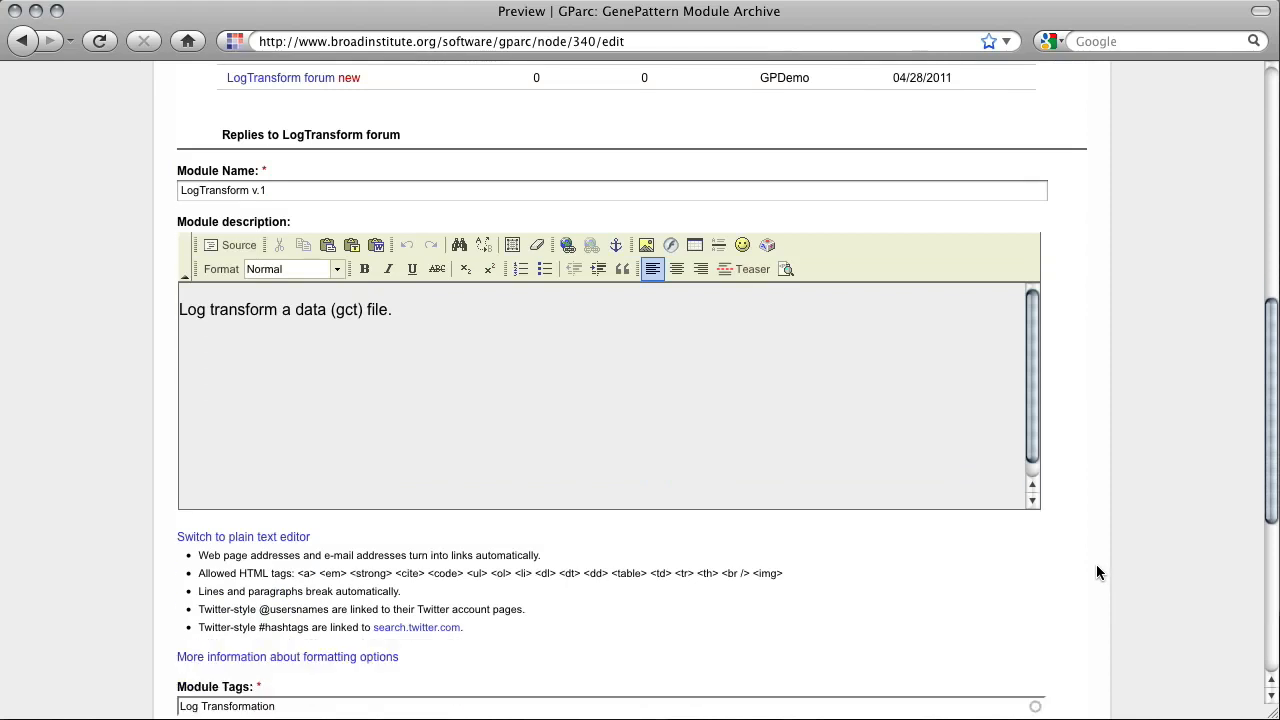
scroll(1096, 570, "down", 5)
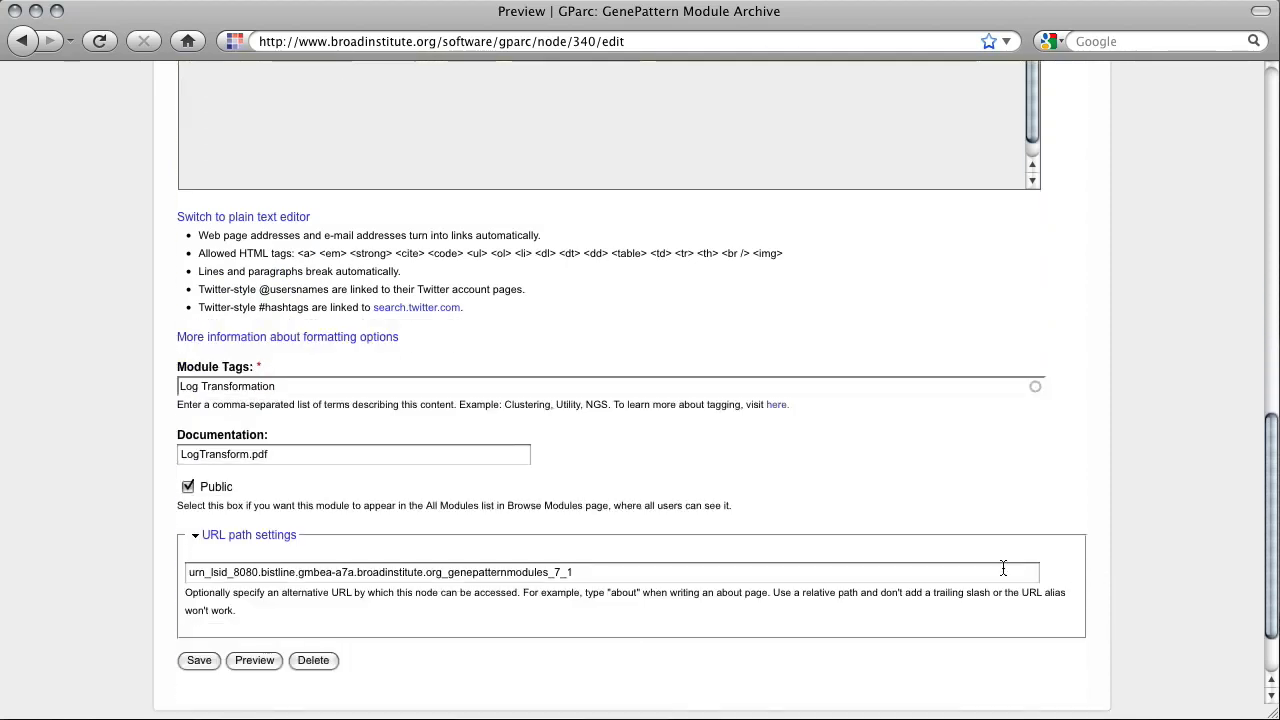
Turn off the Public option for LogTransform v.1 and save the module
left_click(188, 487)
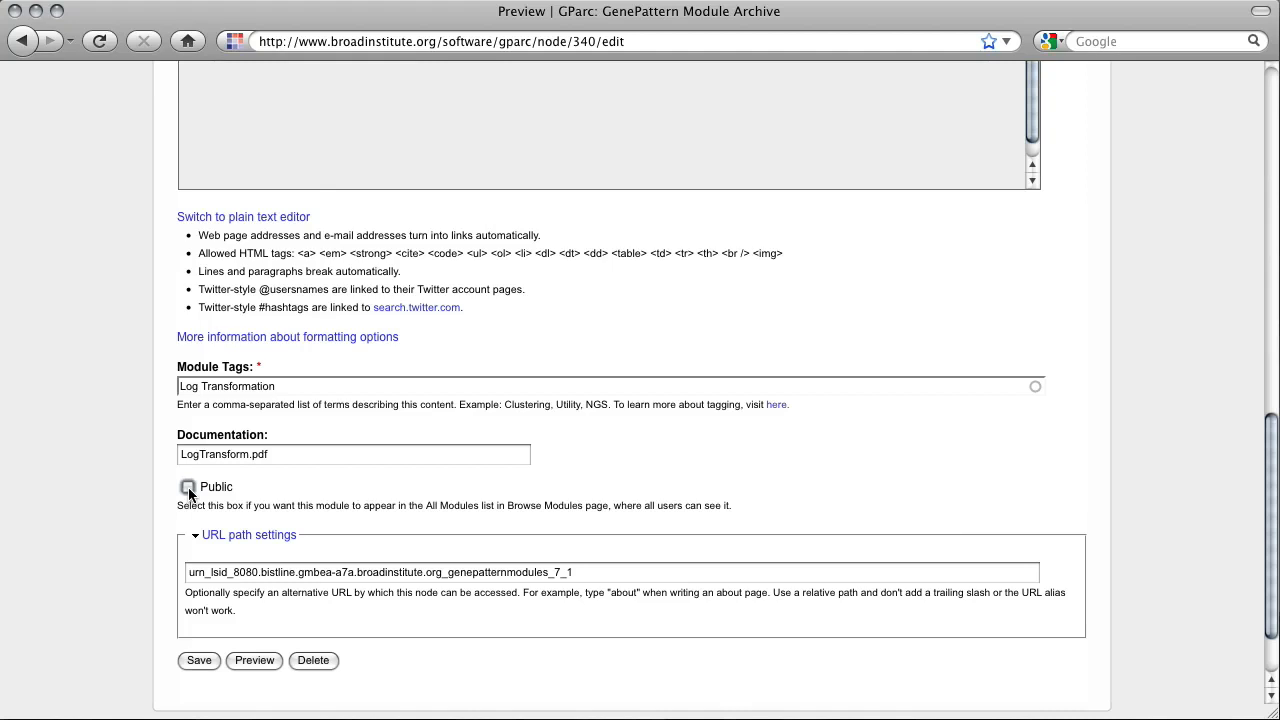
left_click(379, 508)
left_click(196, 664)
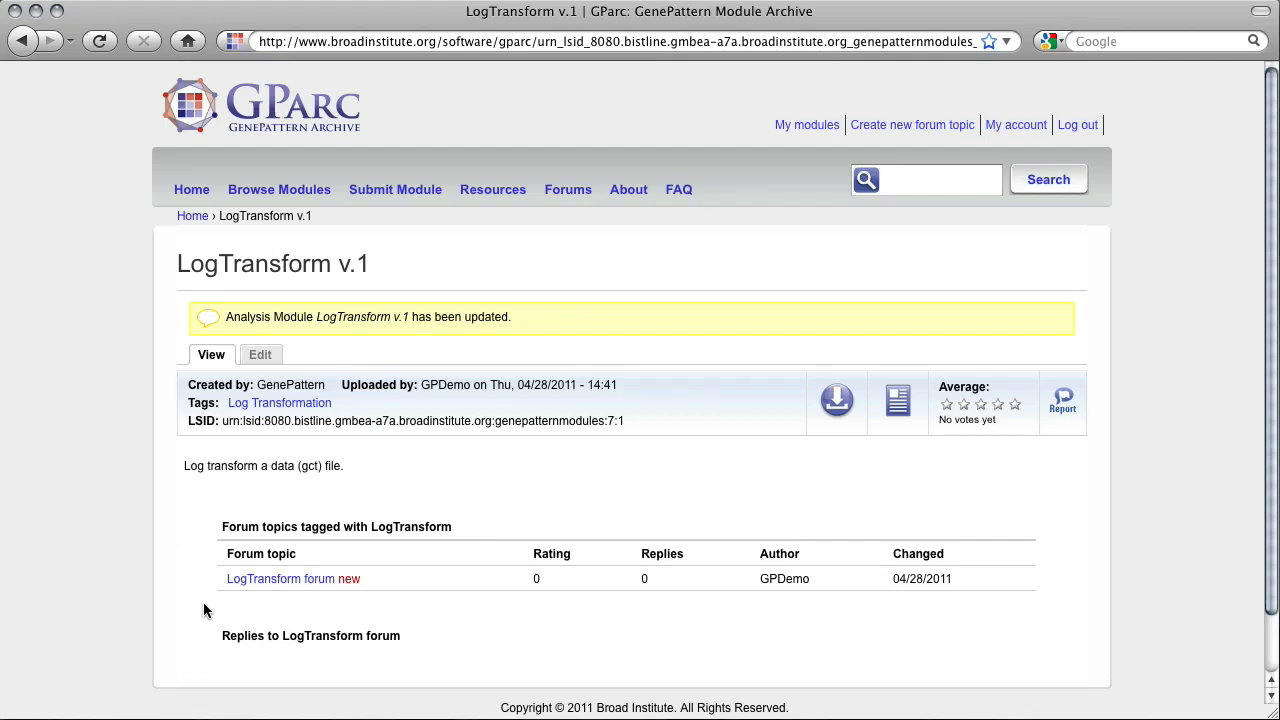
Examine the forum topic listed on the saved LogTransform v.1 module page
left_click_drag(212, 593, 418, 590)
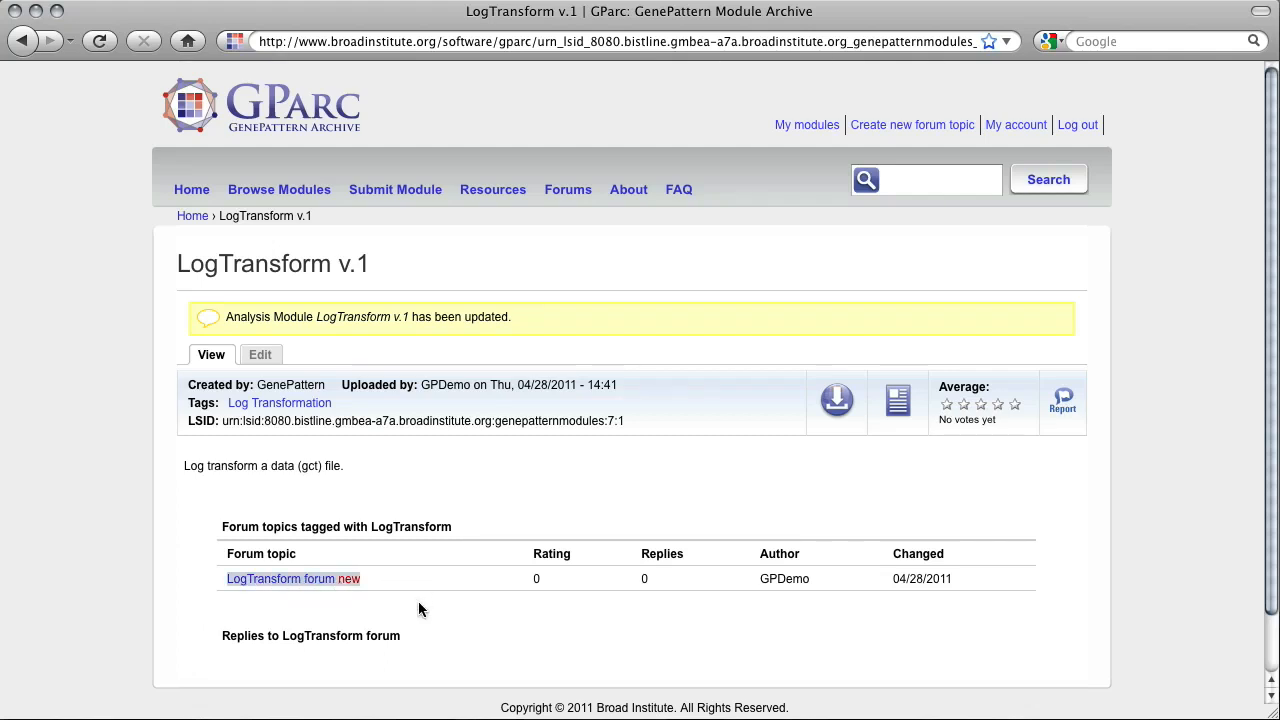
left_click(418, 608)
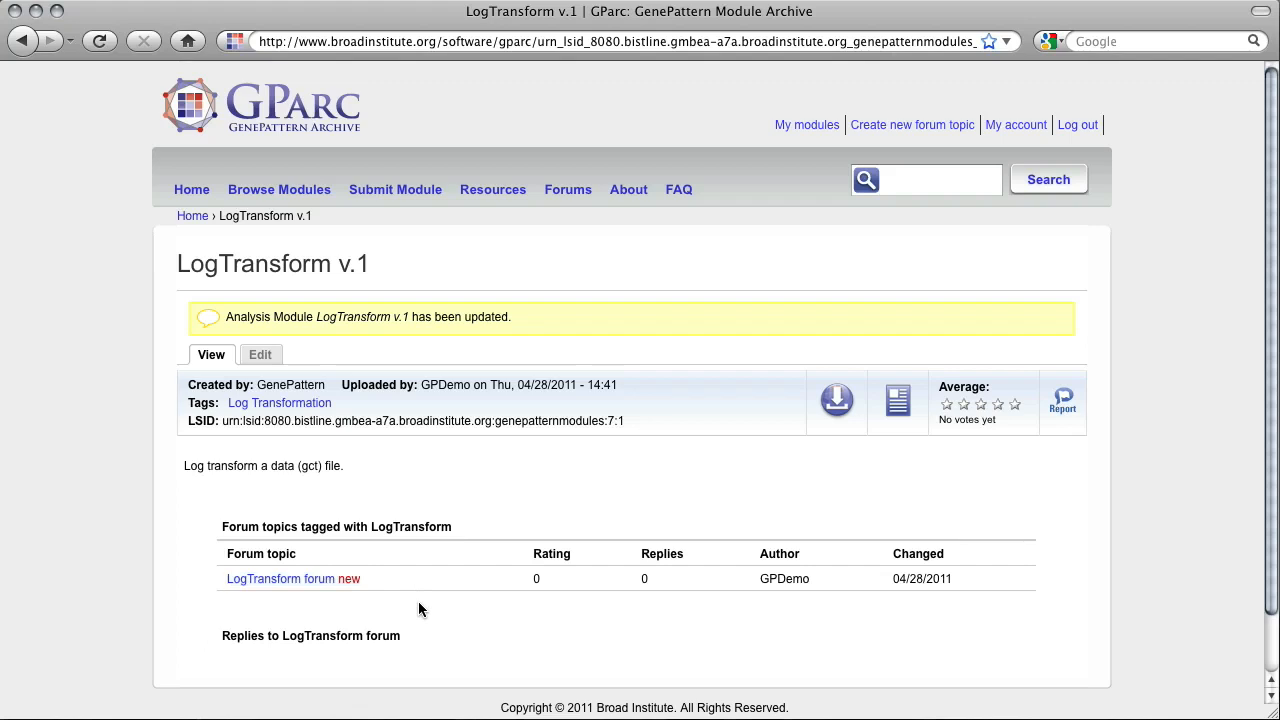
View the module's edit page, and reopen LogTransform v.1 from the list of own modules
left_click(274, 362)
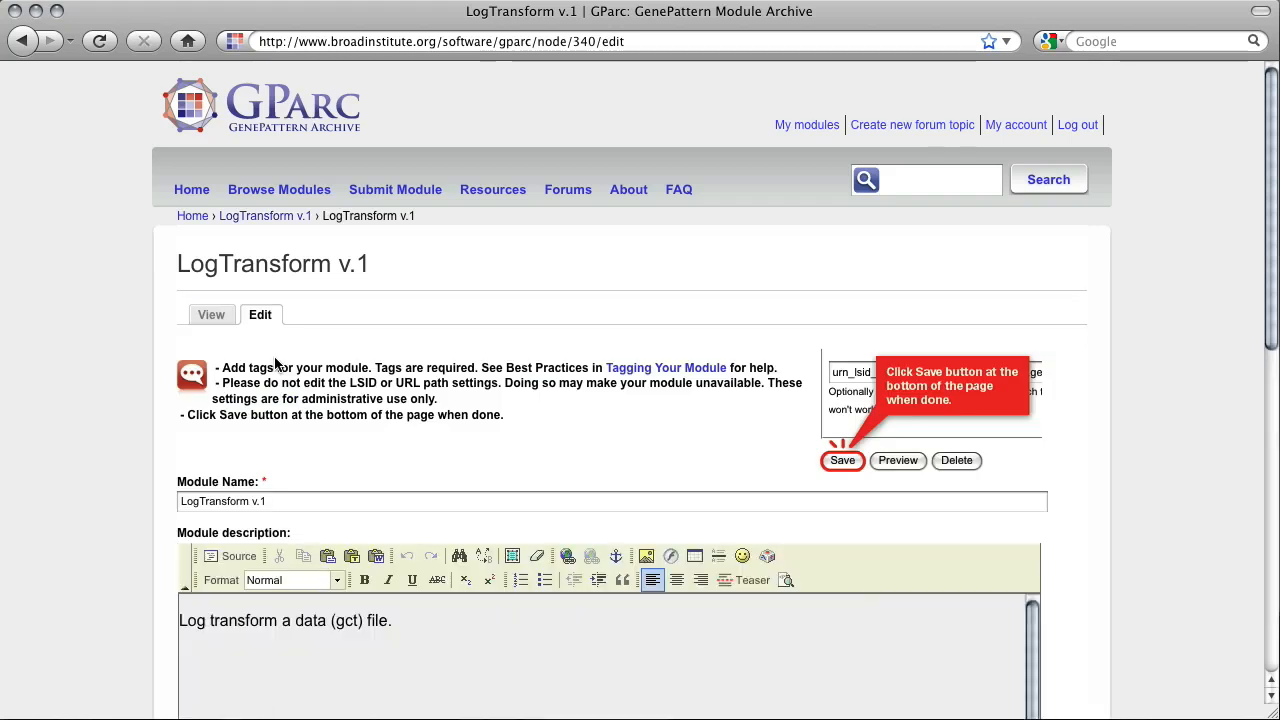
left_click(829, 128)
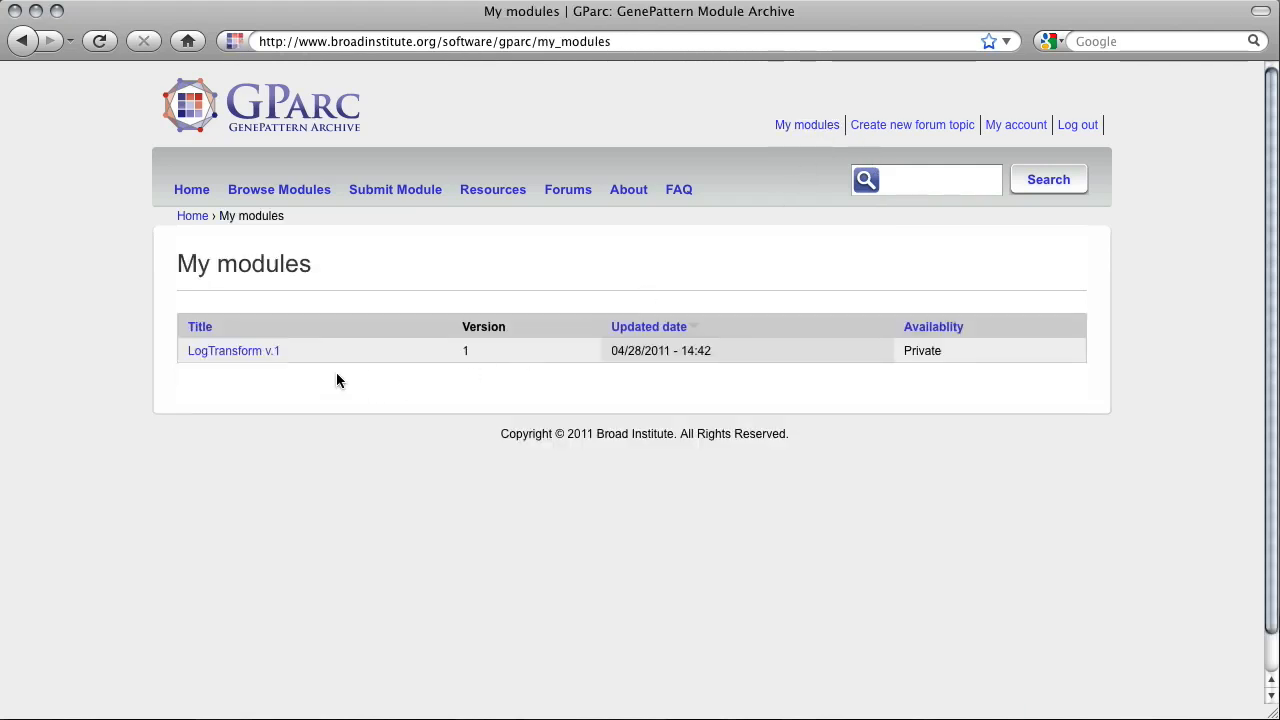
left_click(273, 358)
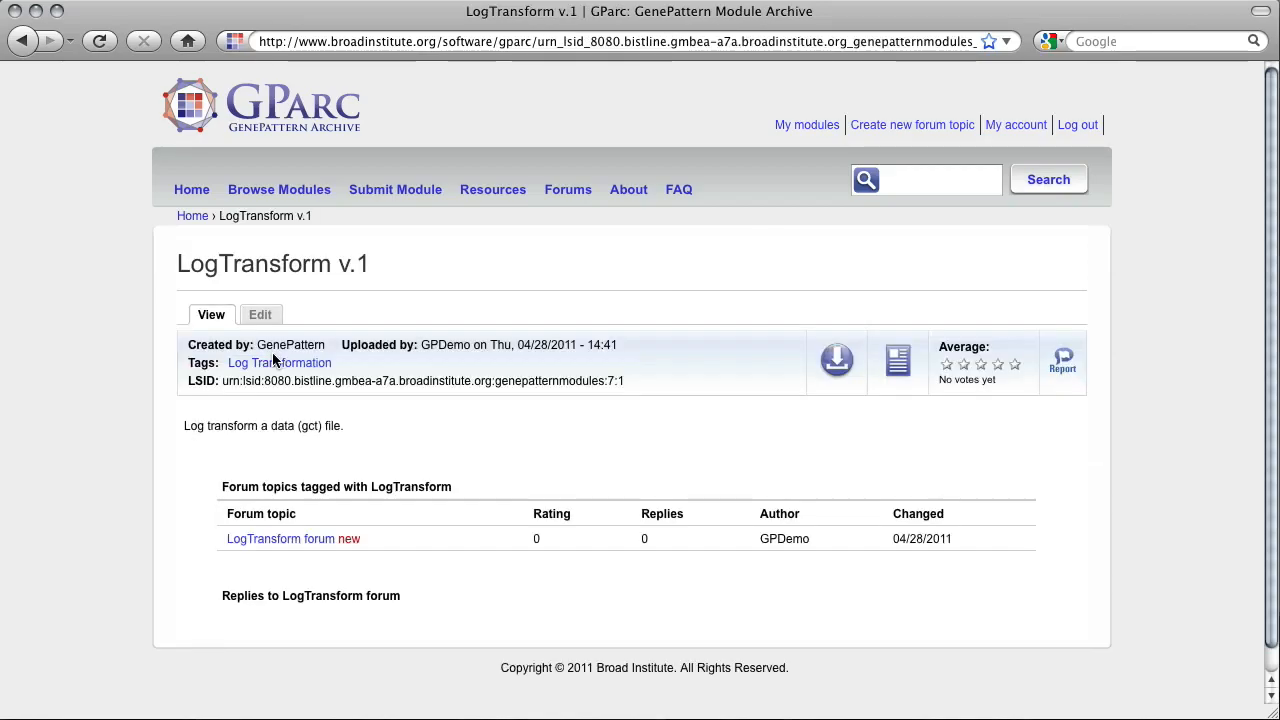